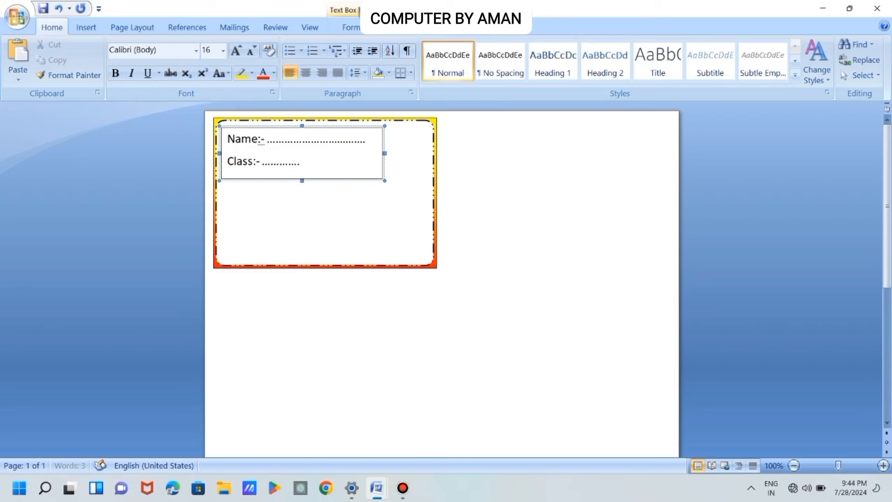
Step: Complete the dotted line after "Class:-" and add a line reading "Div:- ............. Roll No:- ......." below it in the text box
type("...........................")
left_click(370, 141)
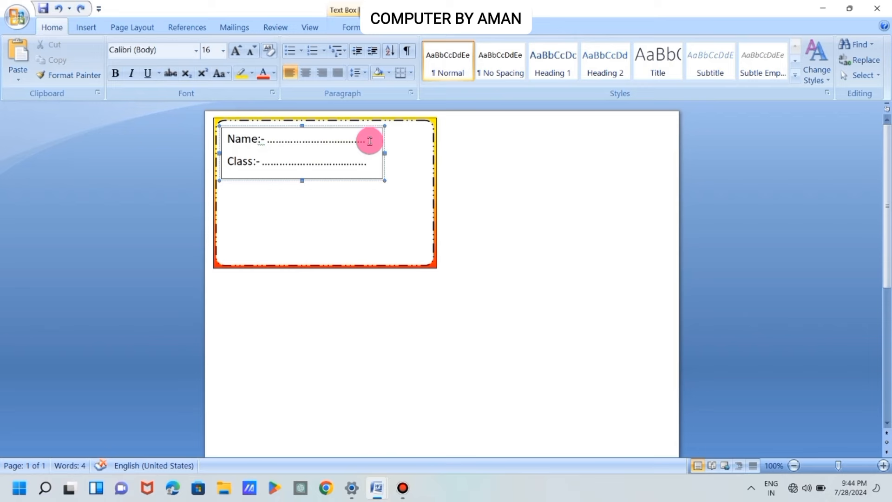
key("Return")
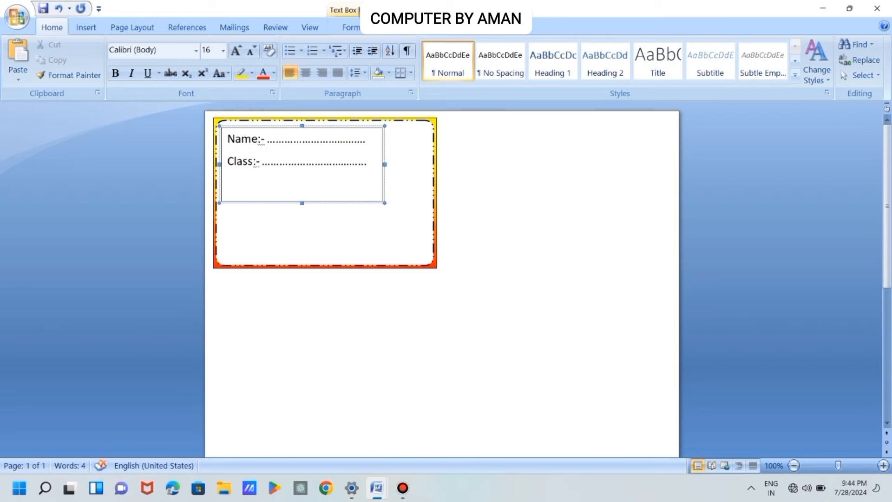
type("Div:- ............. Roll No:")
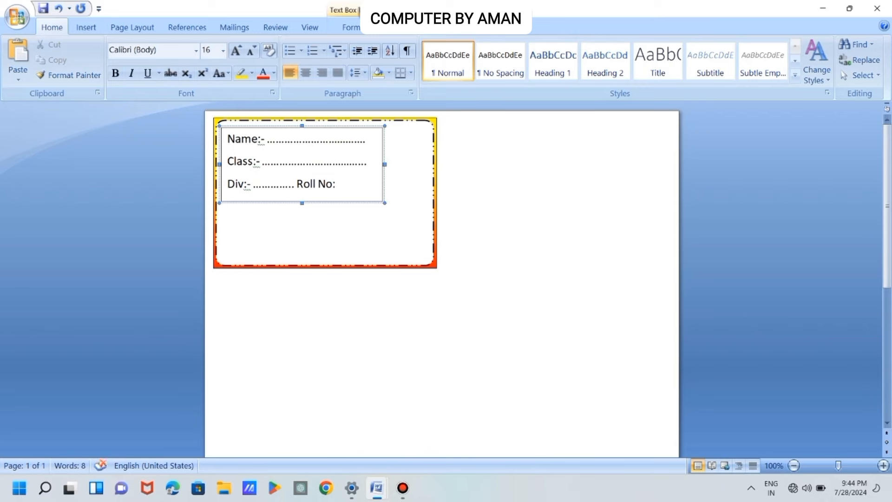
type("- .......")
key("Return")
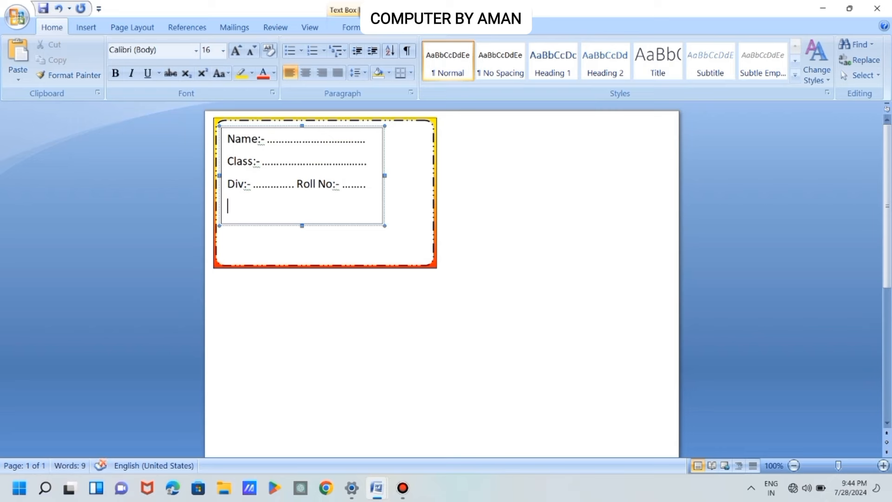
Step: Add dotted "Subject:-" and "Address:-" lines to the text box, with a second full line of dots under the address
type("S")
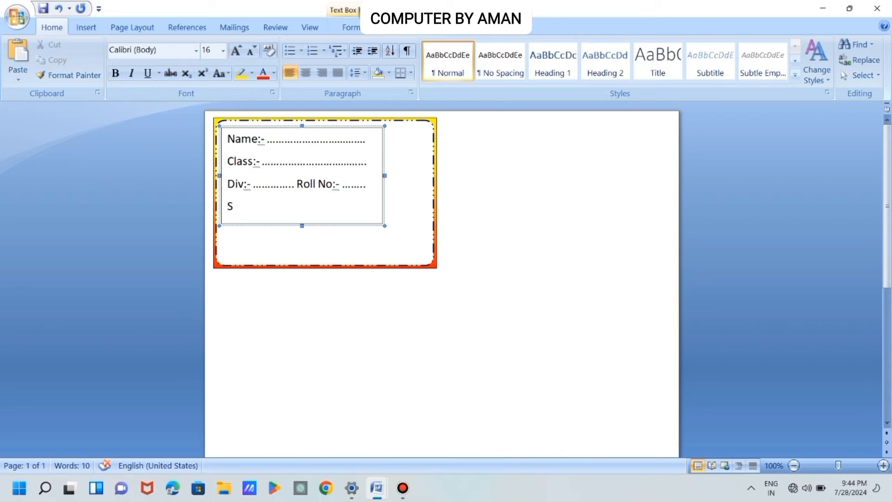
type("ubject:- .........")
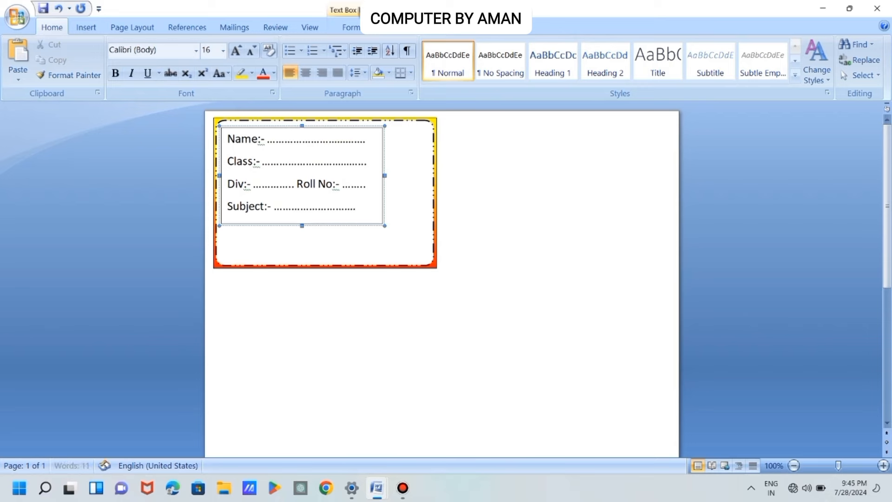
type("....")
key("Return")
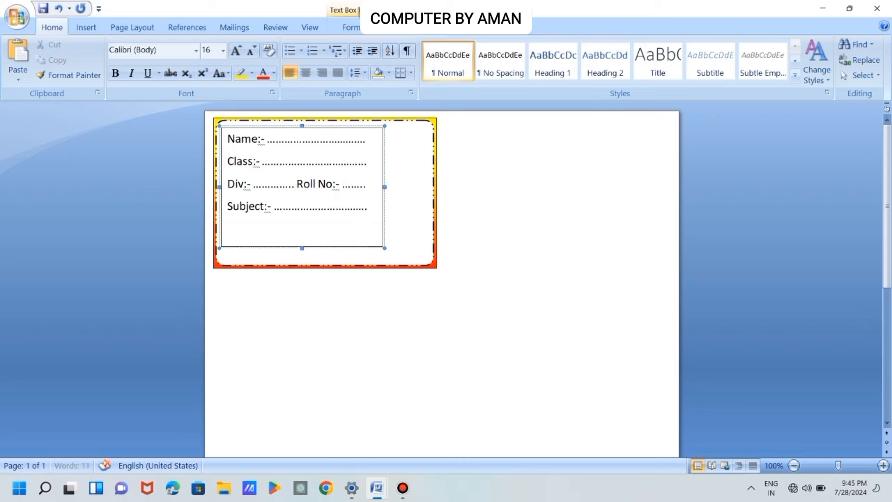
type("Address")
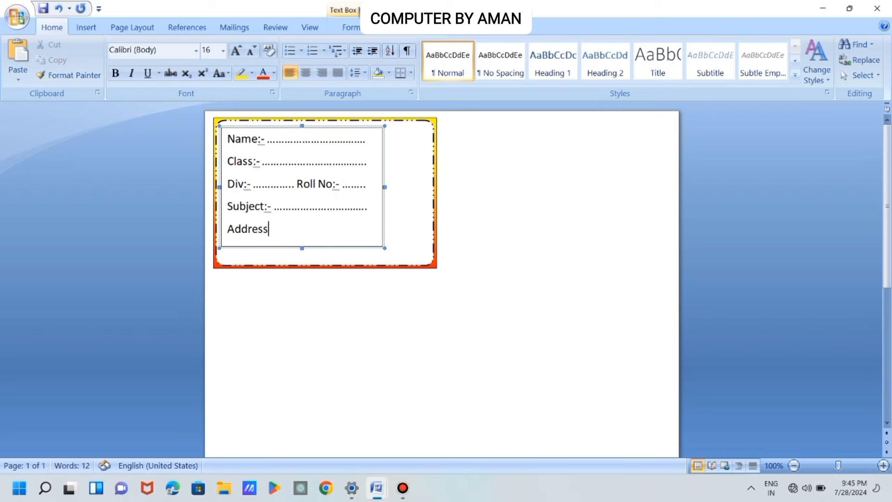
type(":- ..............................")
key("Return")
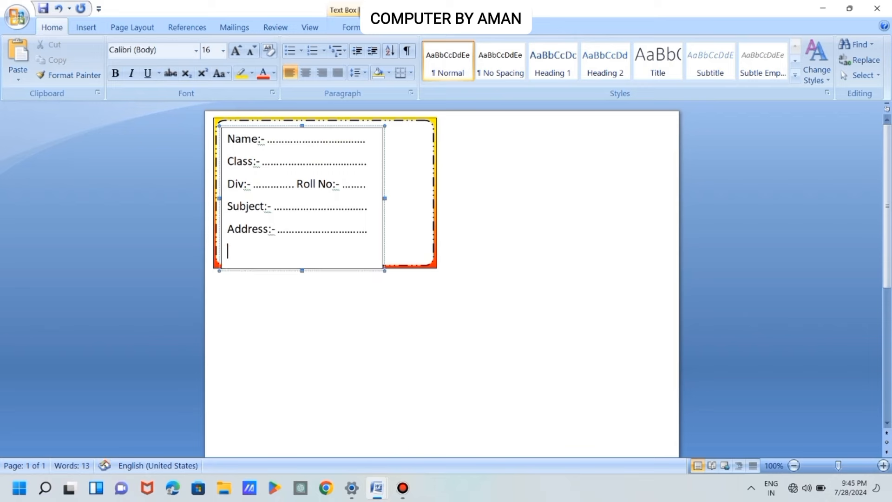
type("............................................")
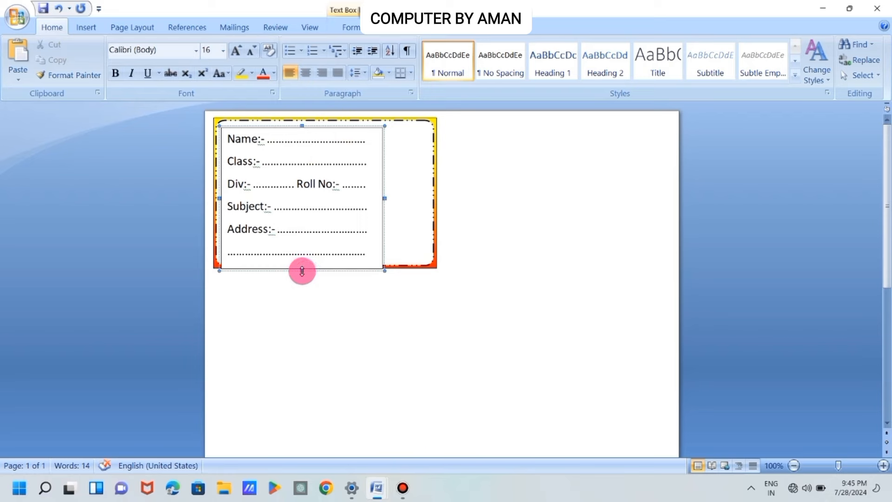
Step: Shorten the text box to about 2.47" high to fit the card frame, and set it to No Outline and No Fill
left_click_drag(302, 271, 302, 264)
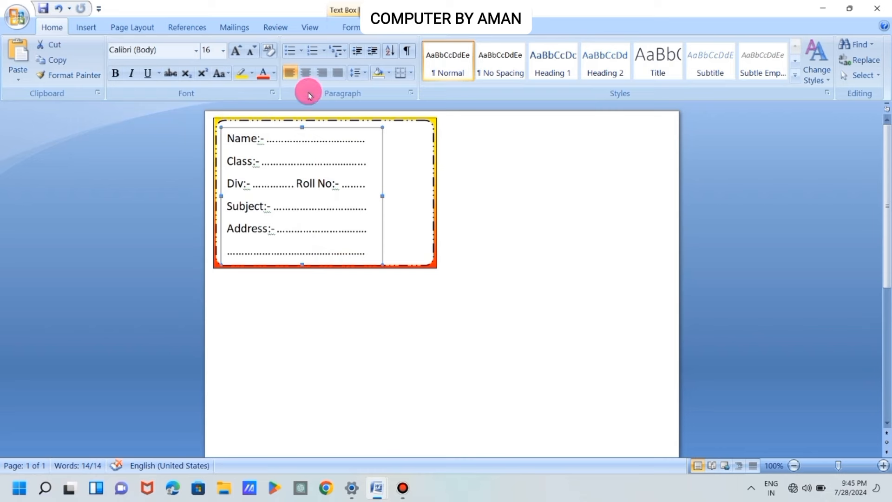
left_click(354, 26)
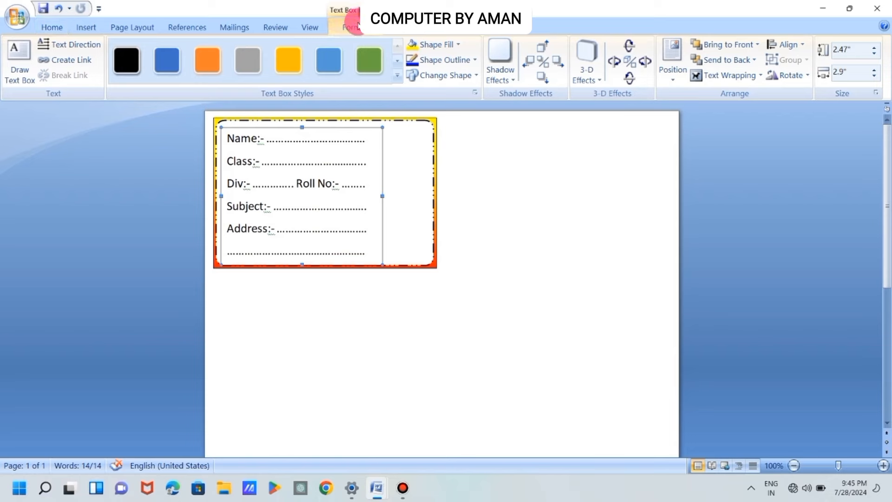
left_click(464, 61)
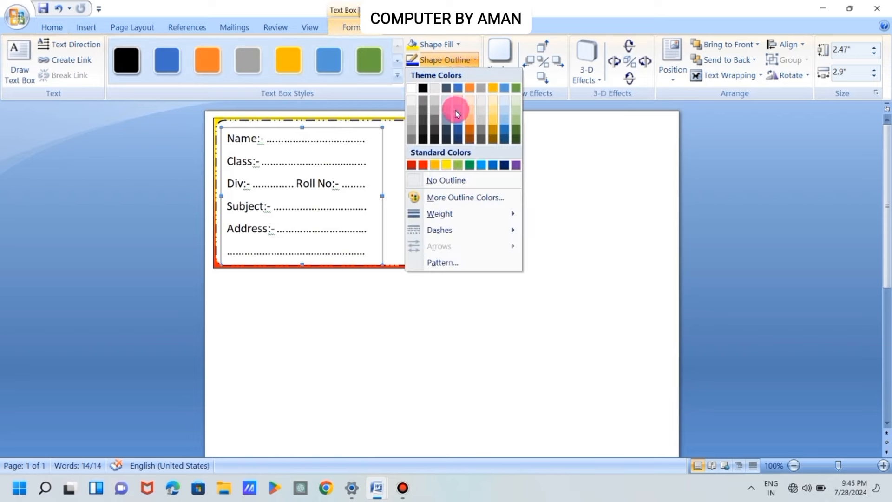
left_click(453, 181)
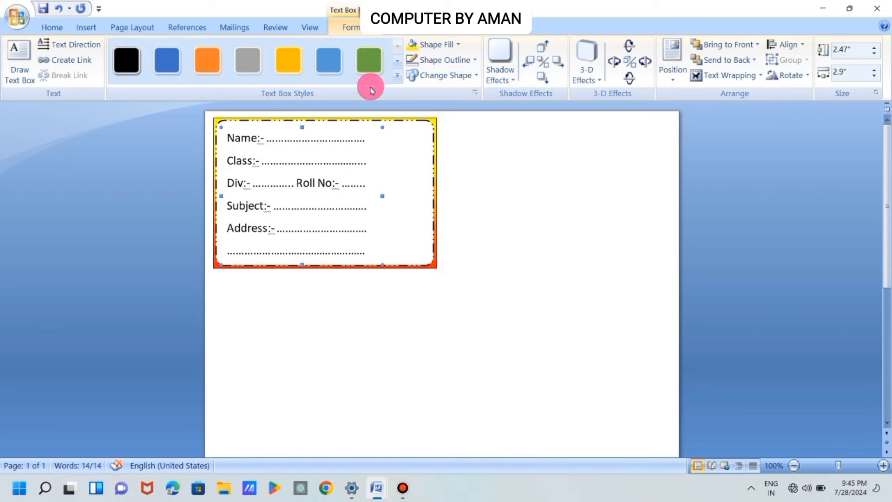
left_click(435, 46)
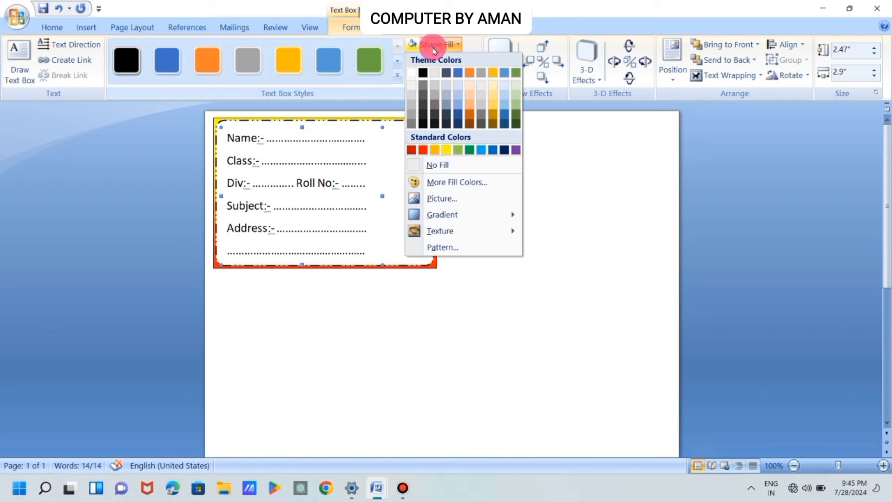
left_click(456, 167)
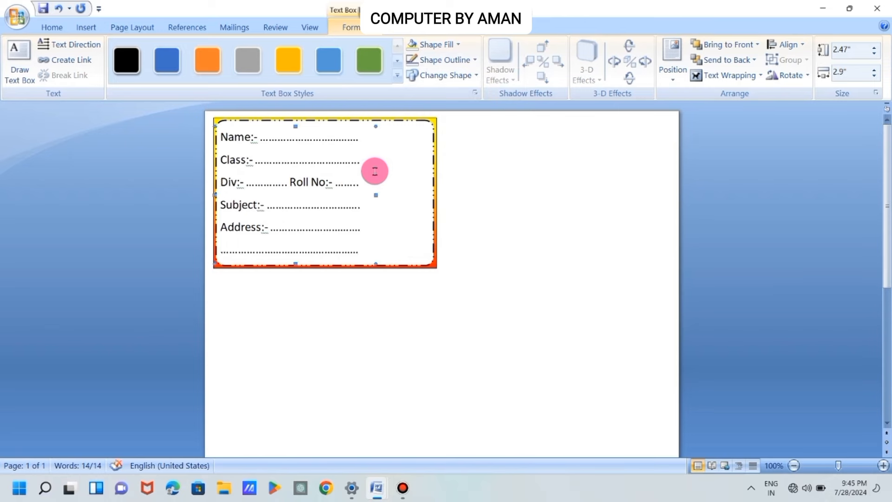
left_click(535, 222)
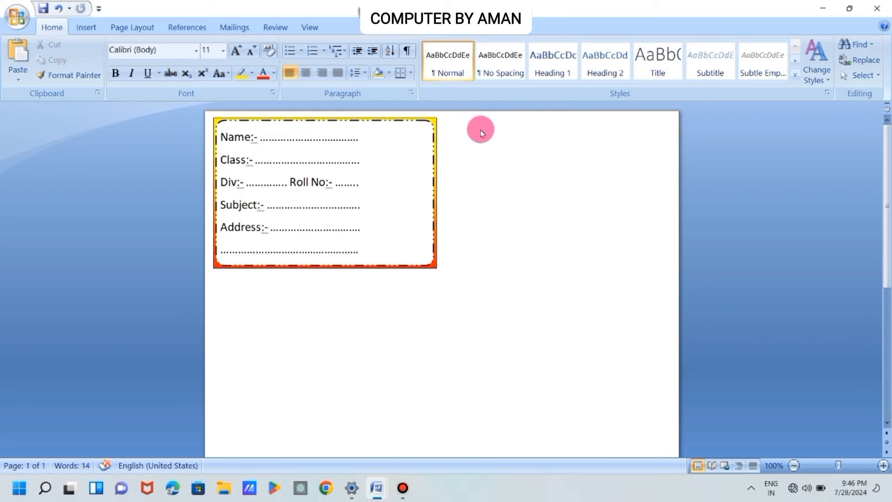
Step: Duplicate all the objects of the label card and place the copy beside the original, aligned along the top of the page
left_click(855, 75)
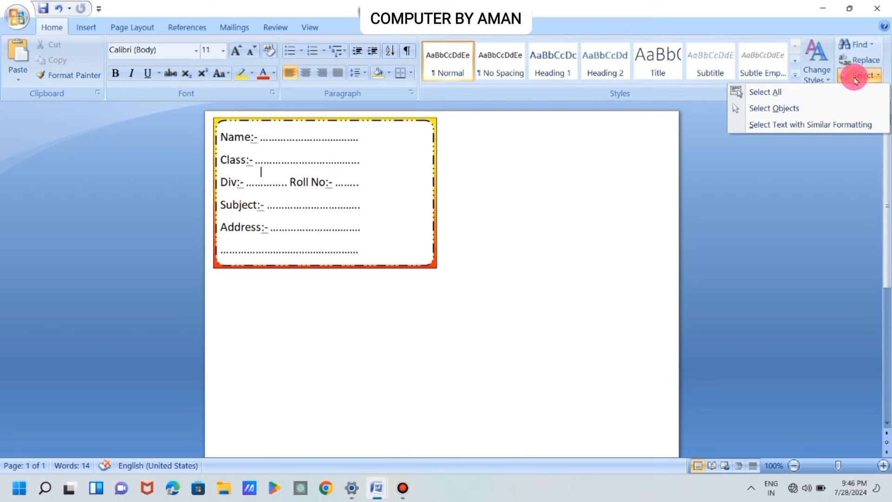
left_click(798, 109)
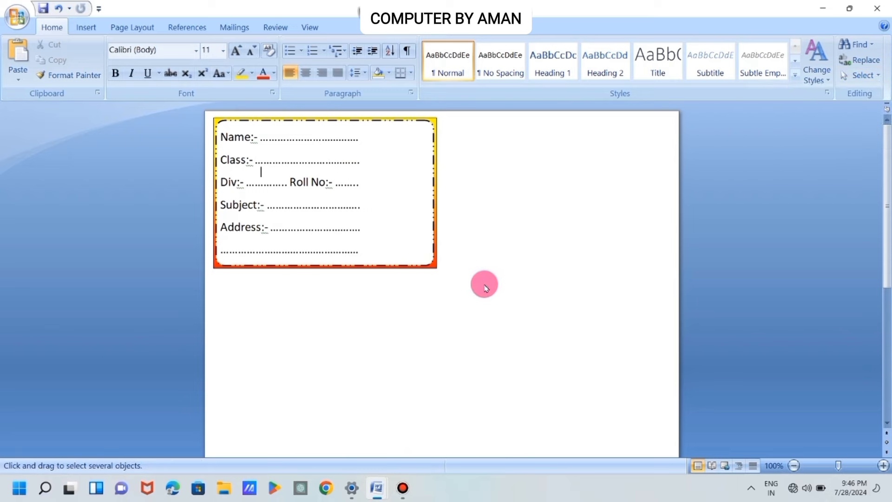
mouse_move(462, 280)
left_mouse_down()
mouse_move(297, 159)
mouse_move(135, 107)
mouse_move(109, 110)
left_mouse_up()
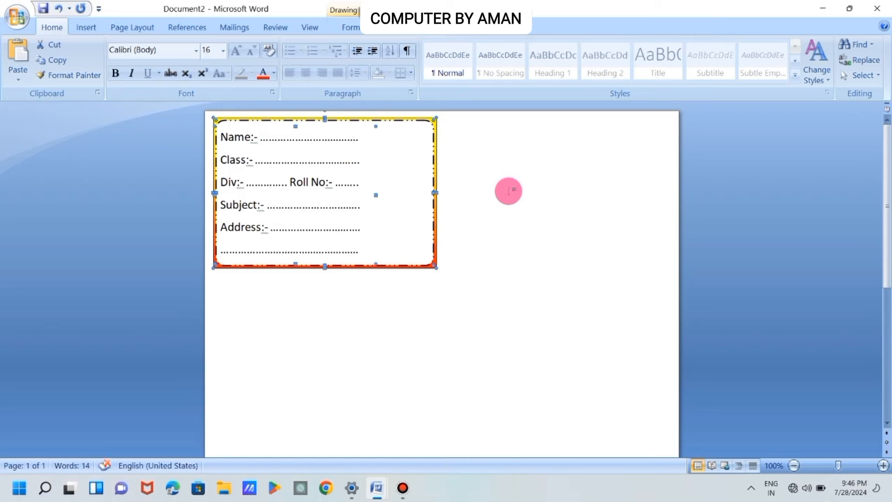
key("ctrl+d")
key("Right")
key("Right")
key("Right")
key("Right")
key("Right")
key("Right")
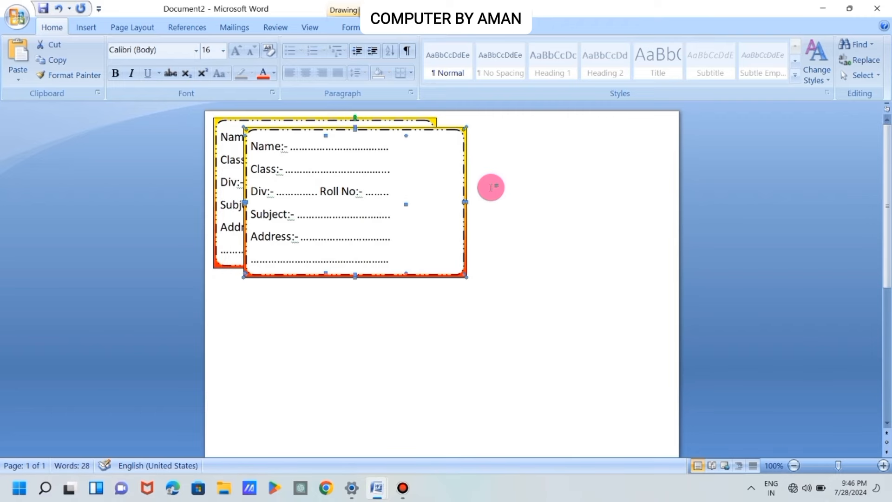
left_click_drag(458, 174, 655, 162)
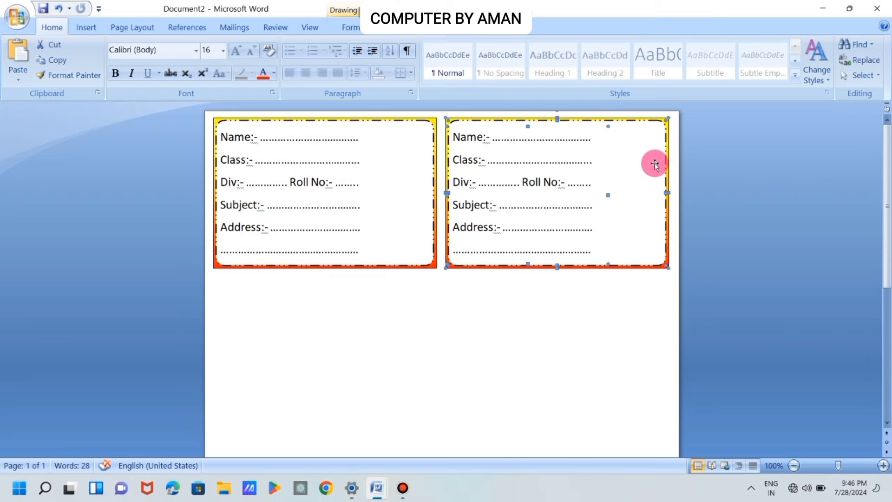
left_click(521, 340)
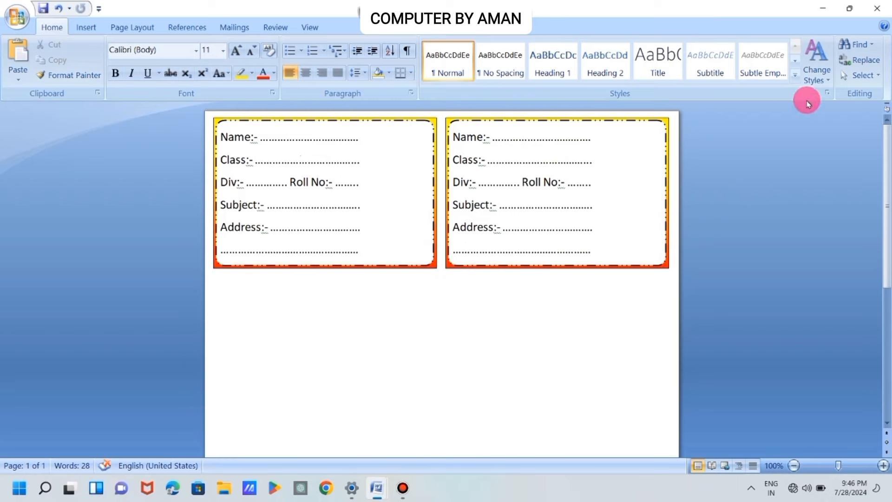
Step: Copy and paste both label cards together and place the pasted pair directly below the first row
left_click(846, 80)
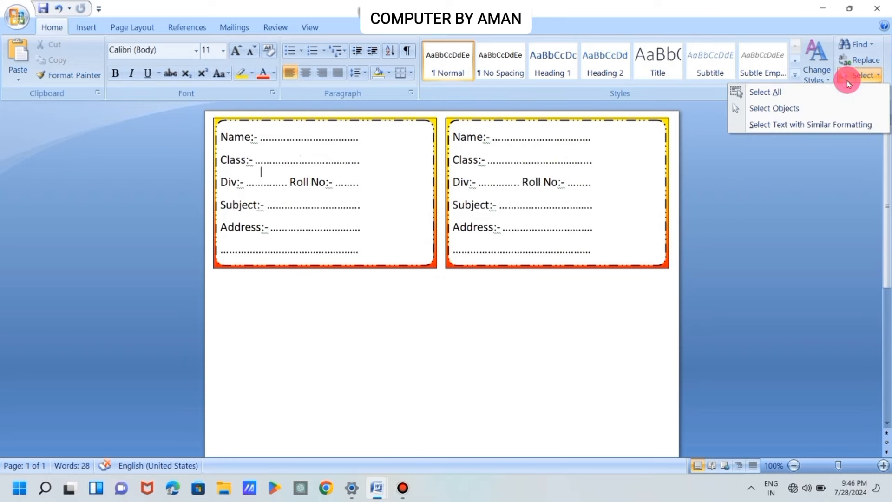
left_click(825, 109)
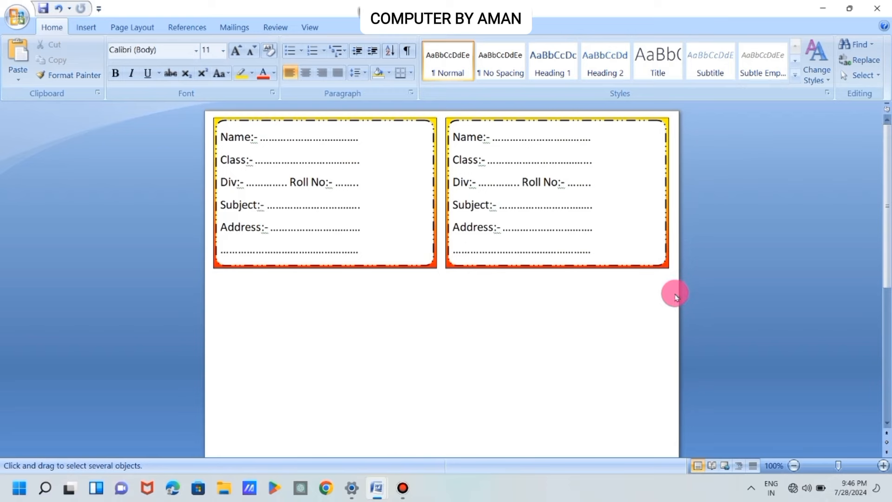
mouse_move(675, 296)
left_mouse_down()
mouse_move(522, 229)
mouse_move(184, 158)
mouse_move(176, 98)
left_mouse_up()
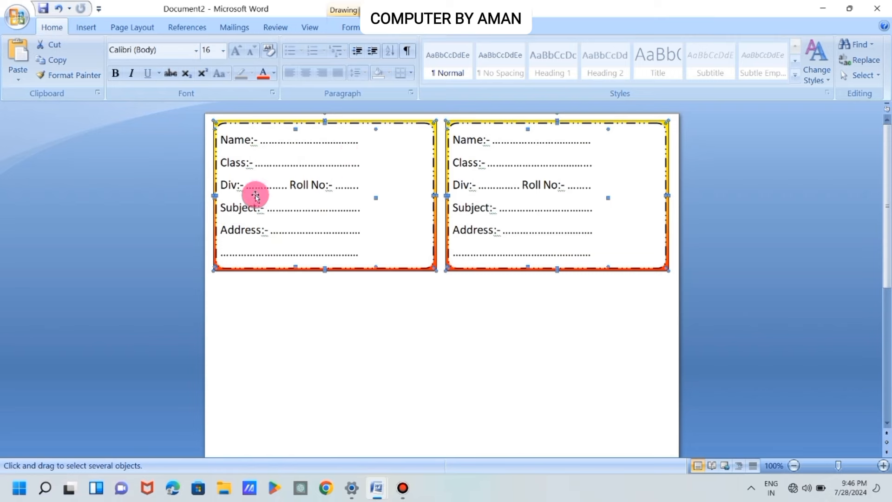
left_click(51, 60)
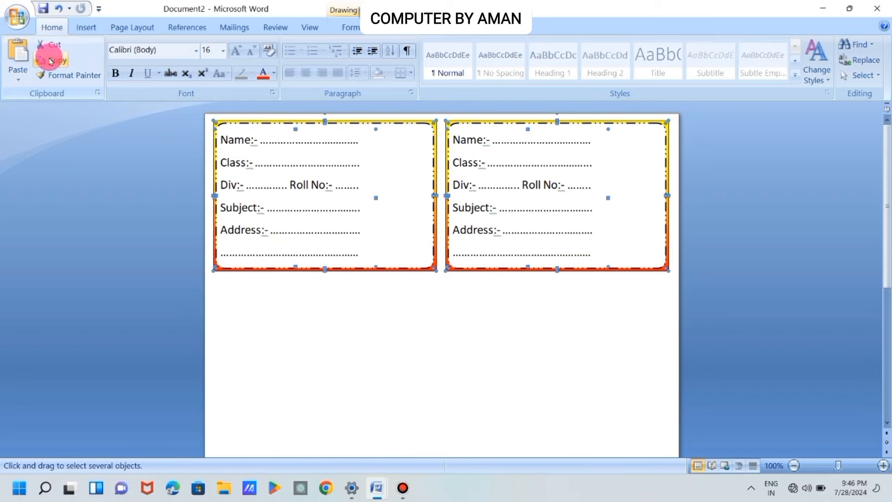
left_click(316, 203)
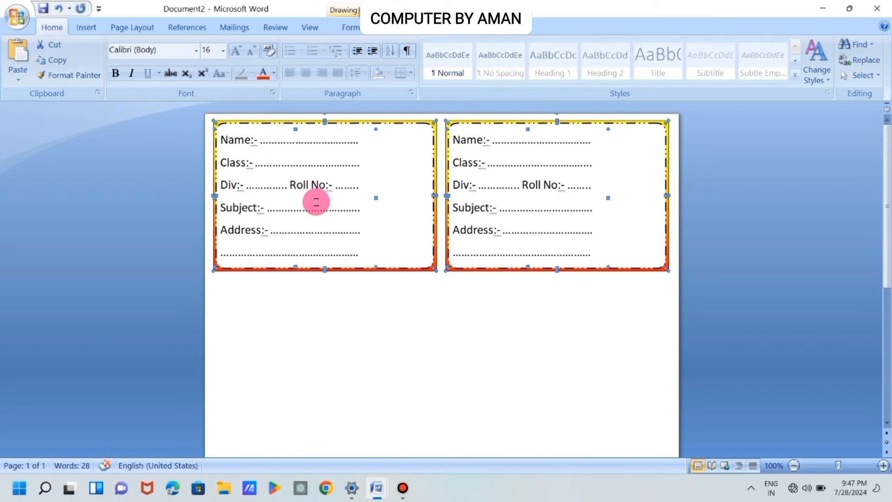
key("ctrl+v")
key("Down")
key("Down")
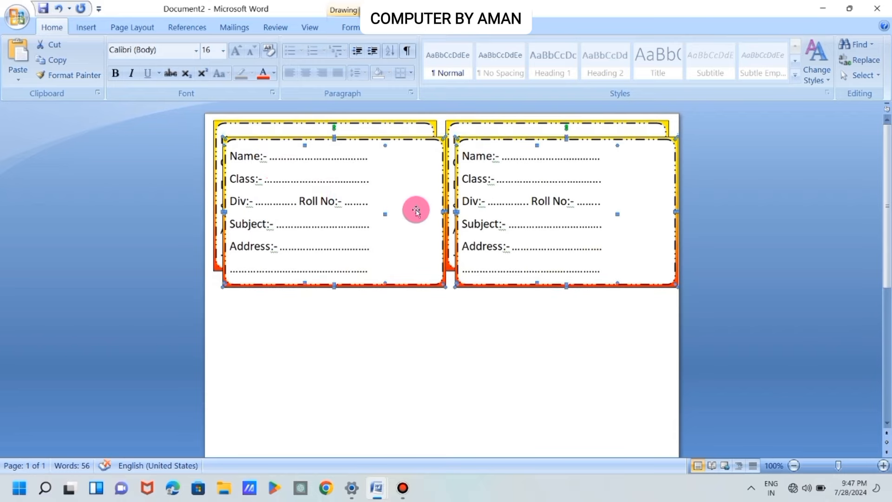
left_click_drag(426, 225, 416, 367)
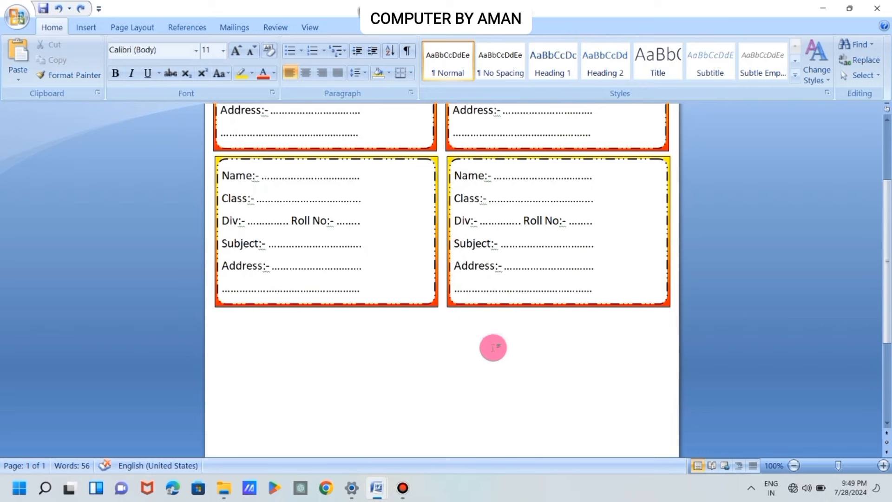
Step: Select all the objects of the two label cards in the second row
left_click(854, 75)
left_click(833, 108)
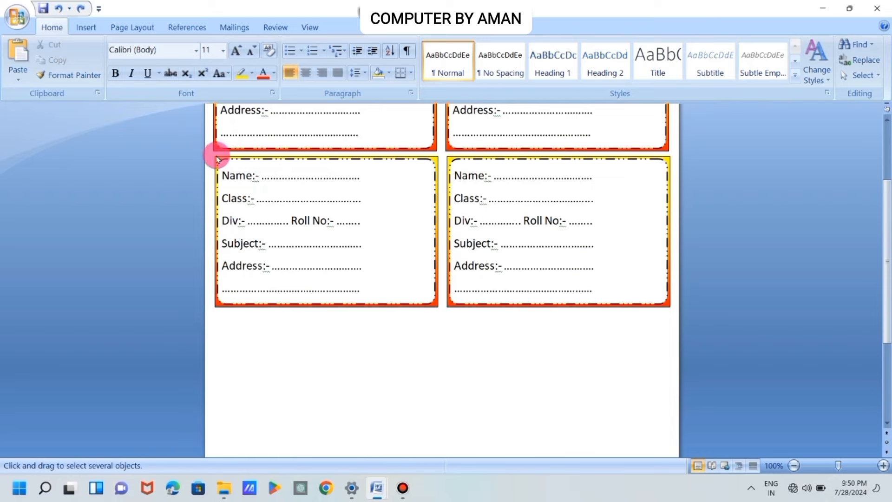
mouse_move(217, 157)
left_mouse_down()
mouse_move(204, 146)
mouse_move(148, 150)
mouse_move(196, 155)
left_mouse_up()
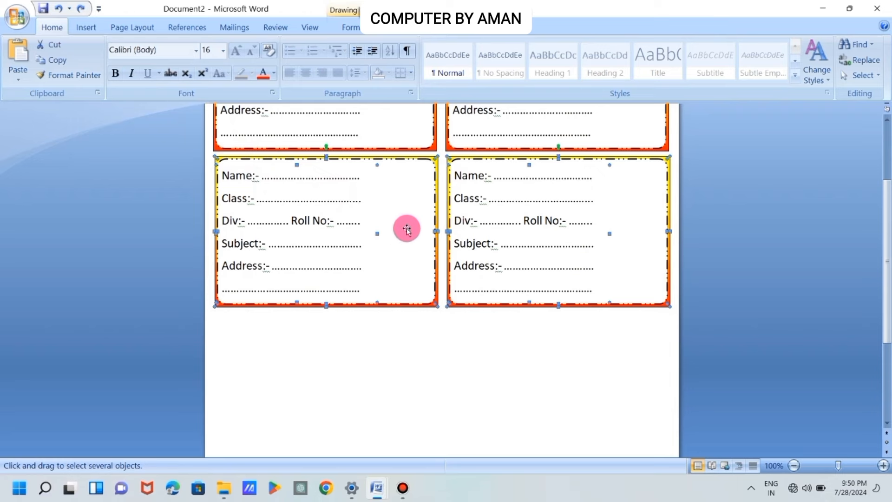